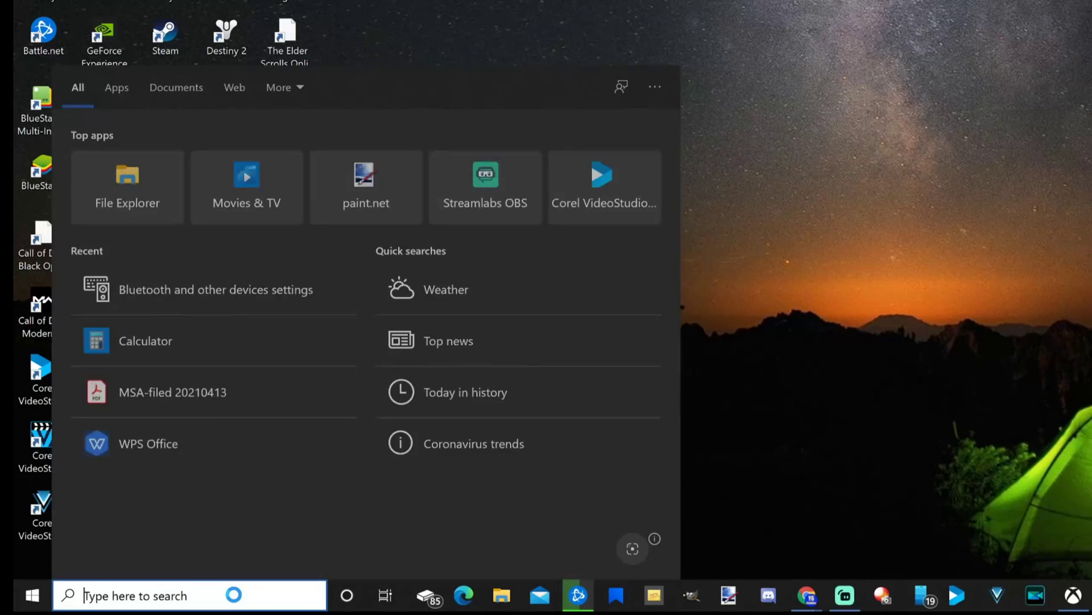
Search Windows for 'bluetooth' and open the Bluetooth & other devices settings page.
{"action": "key", "text": "super+s"}
{"action": "type", "text": "bluetooth"}
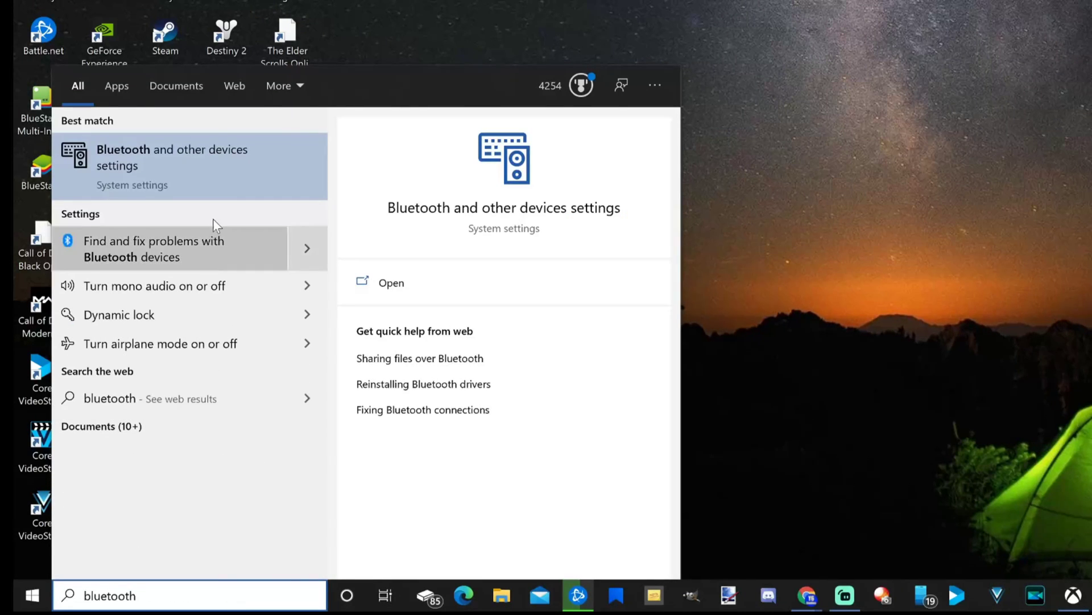
{"action": "left_click", "coordinate": [203, 183]}
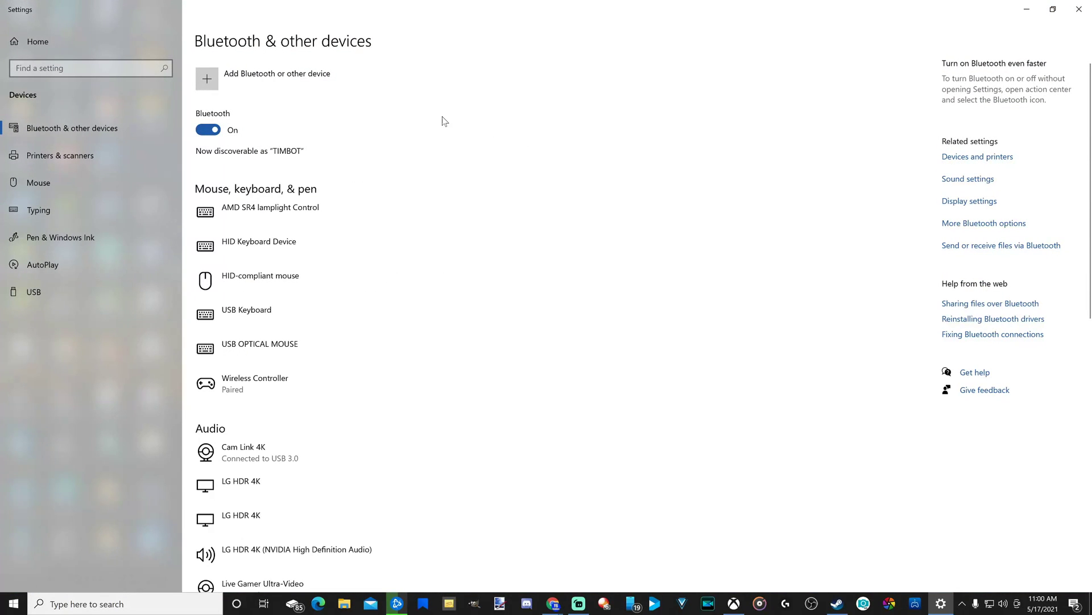
Add a new Bluetooth device and scan until the Wireless Controller is listed.
{"action": "left_click", "coordinate": [294, 89]}
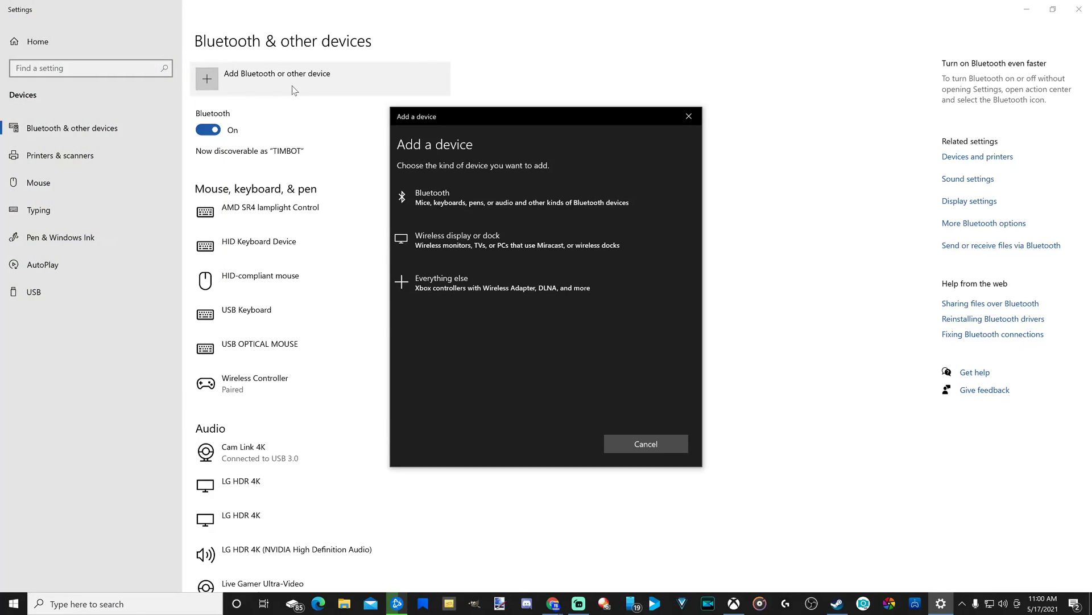
{"action": "left_click", "coordinate": [521, 205]}
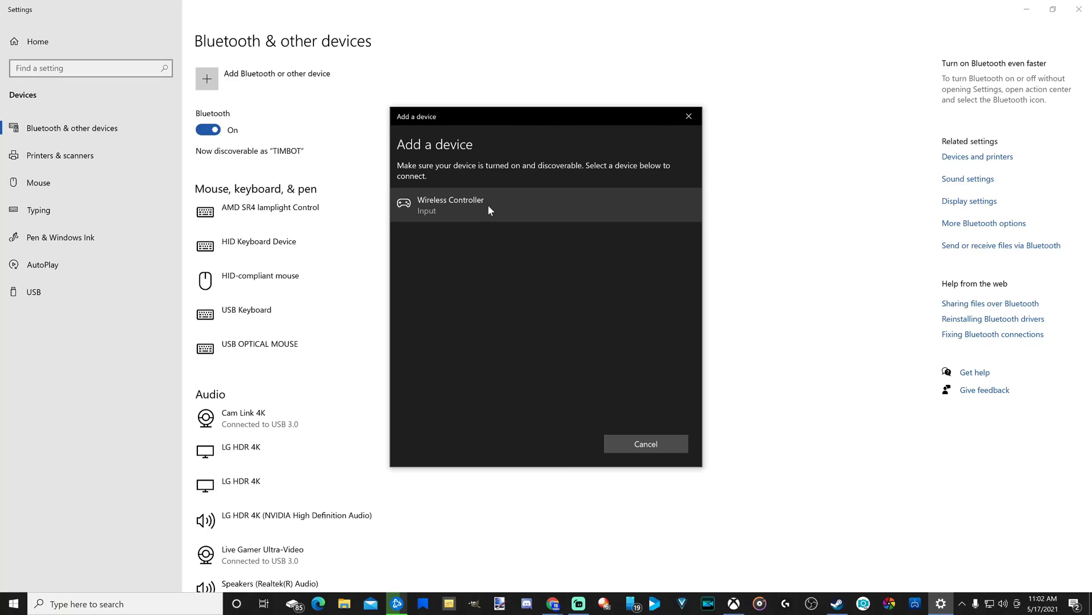
Pair the discovered Wireless Controller over Bluetooth.
{"action": "left_click", "coordinate": [489, 209]}
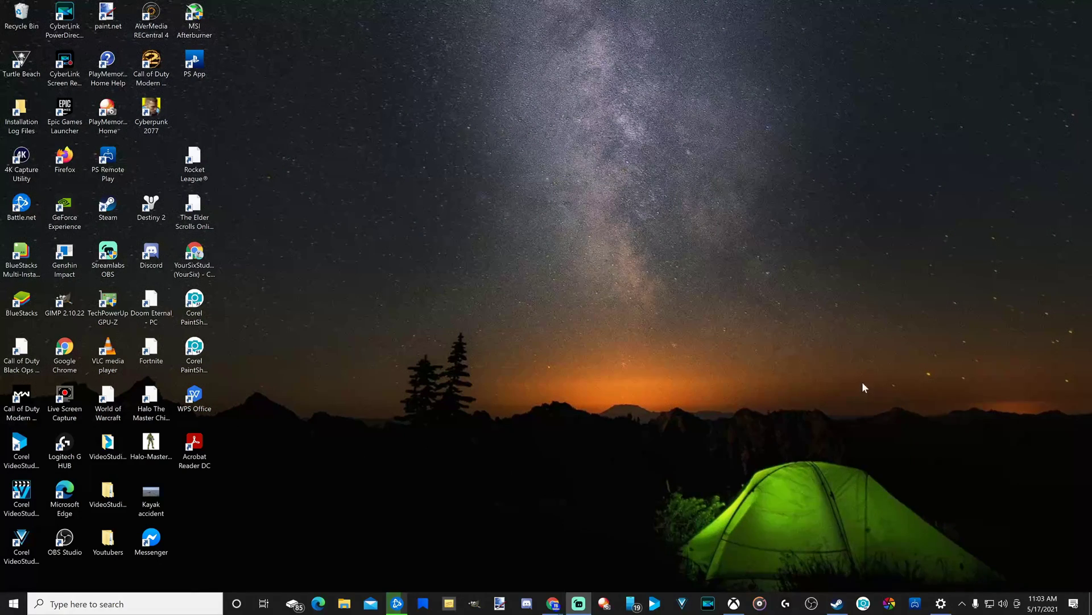
Launch Steam Big Picture from the system tray and move the focus across the home tiles and controller panel.
{"action": "left_click", "coordinate": [962, 604]}
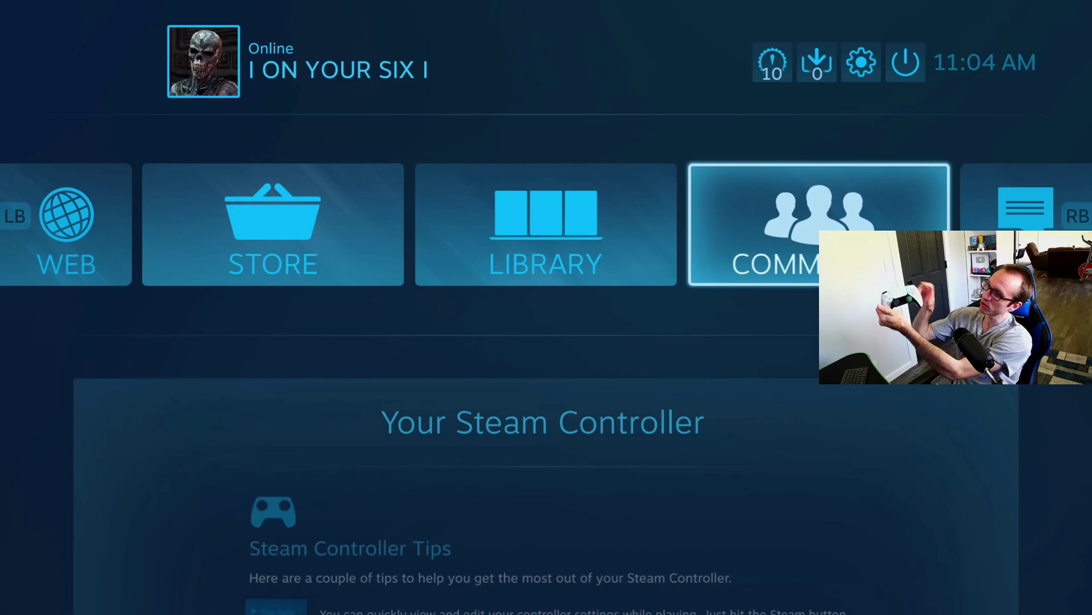
{"action": "key", "text": "Left"}
{"action": "key", "text": "Left"}
{"action": "key", "text": "Left"}
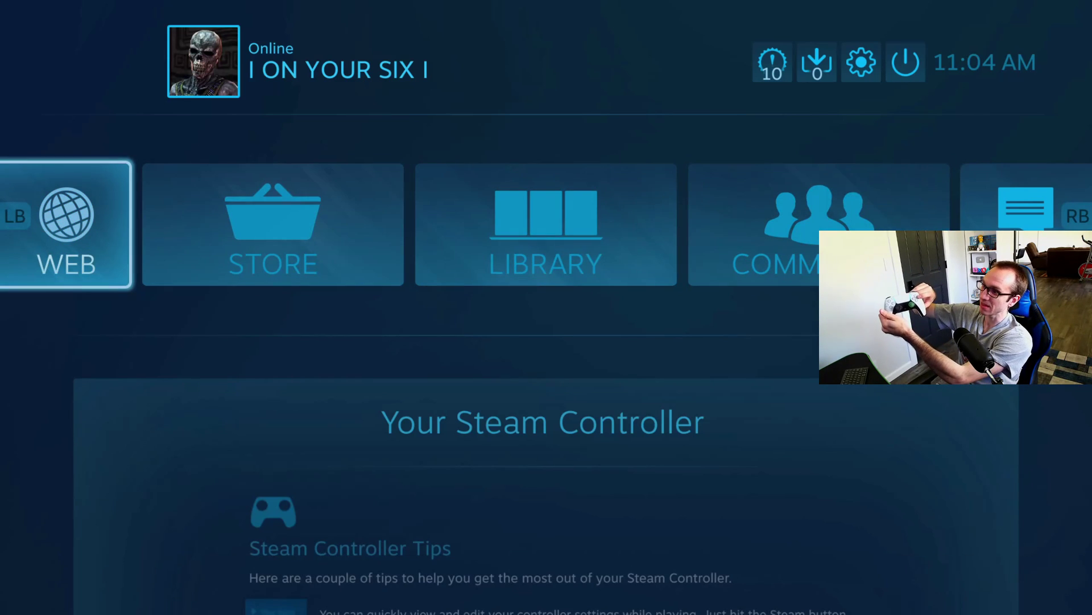
{"action": "key", "text": "Right"}
{"action": "key", "text": "Right"}
{"action": "key", "text": "Right"}
{"action": "key", "text": "Right"}
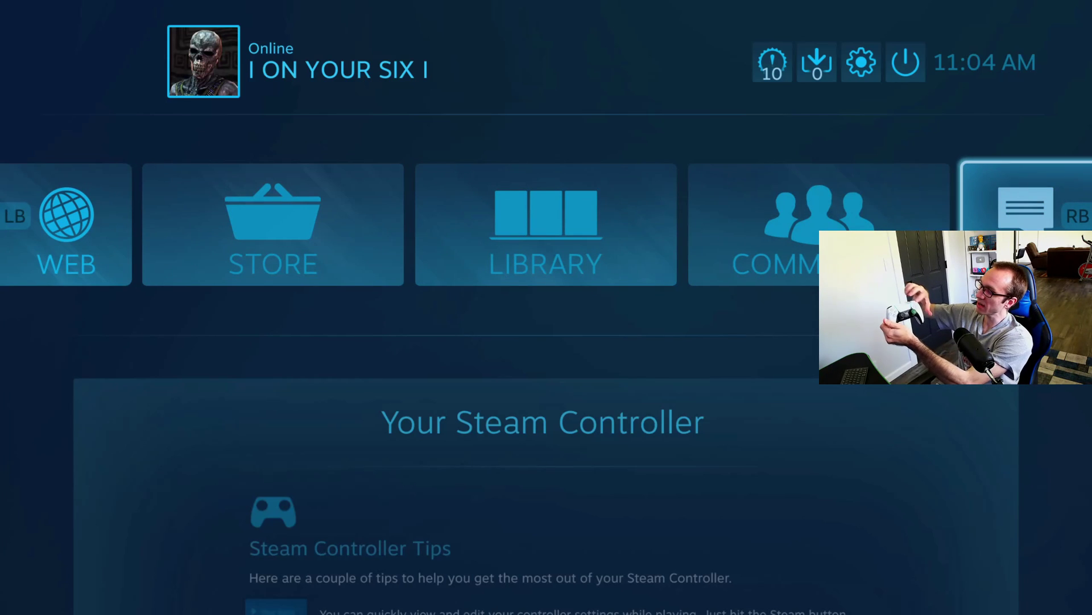
{"action": "key", "text": "Down"}
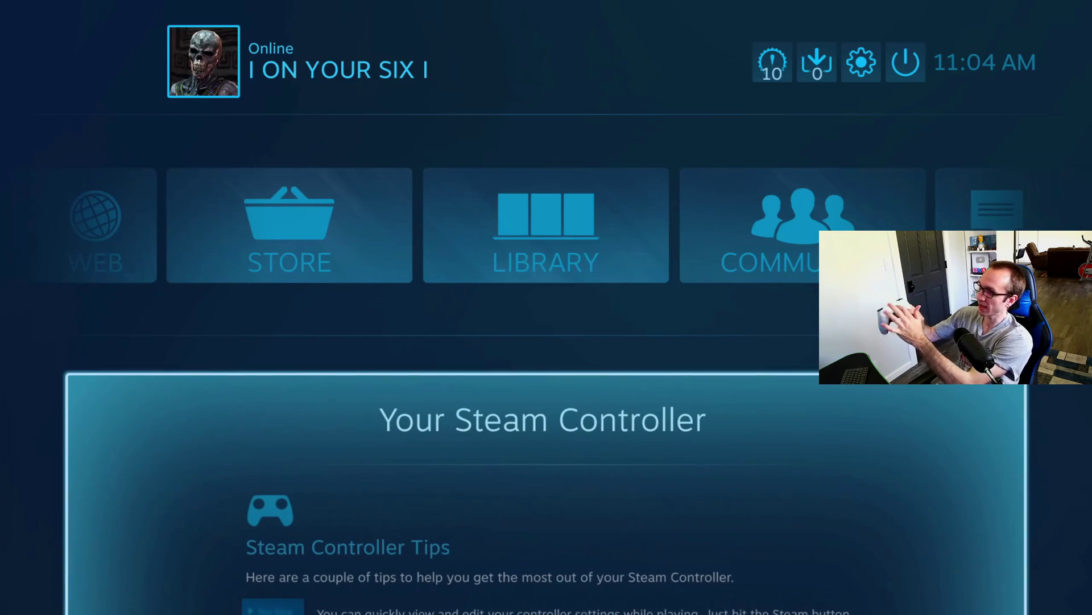
{"action": "key", "text": "Up"}
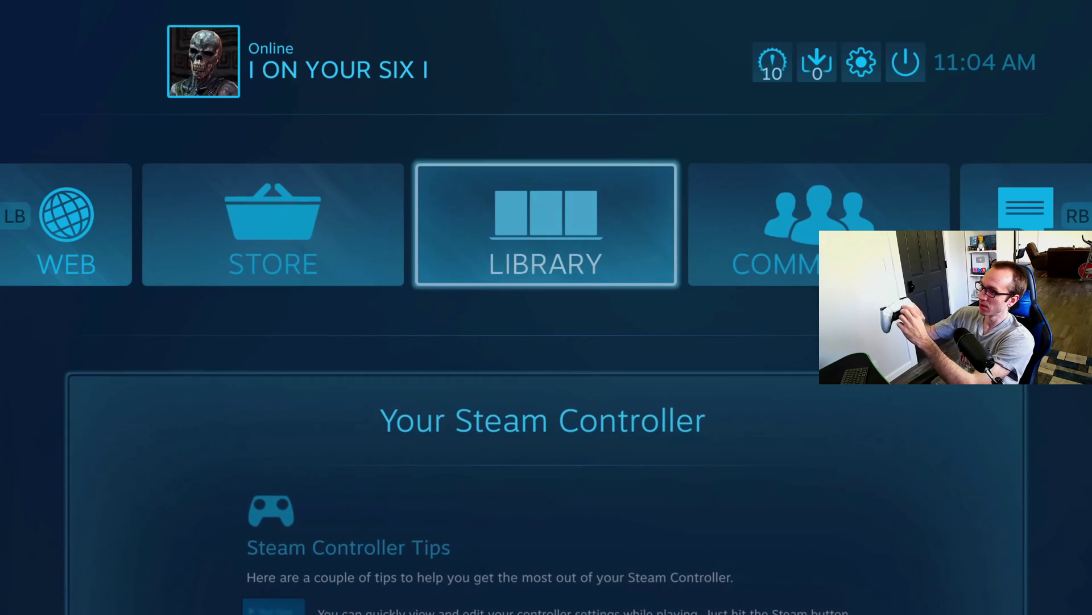
{"action": "key", "text": "Left"}
{"action": "key", "text": "Left"}
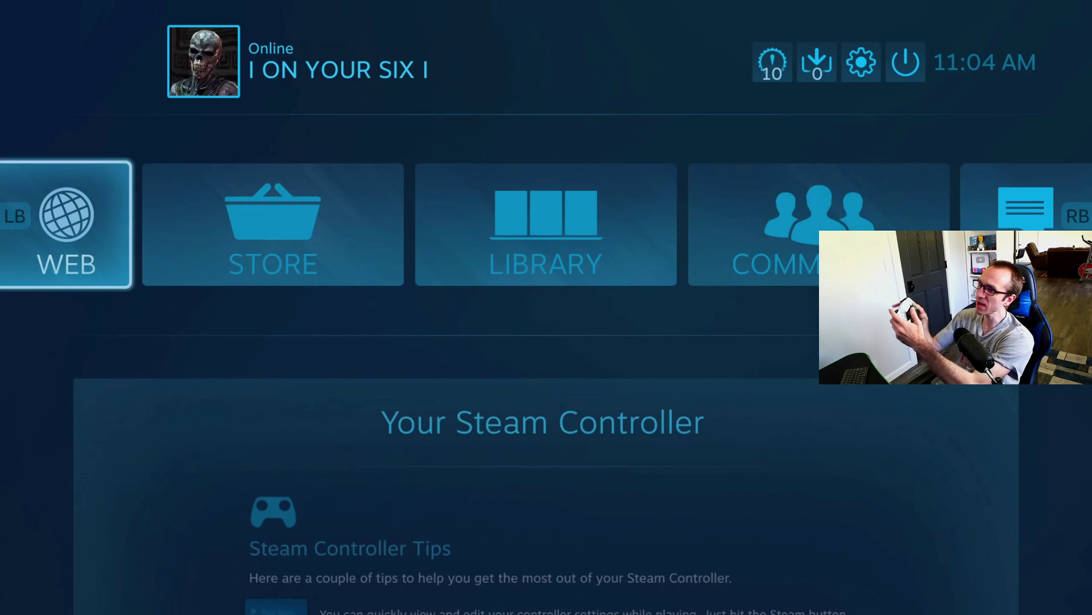
{"action": "key", "text": "Right"}
{"action": "key", "text": "Right"}
{"action": "key", "text": "Down"}
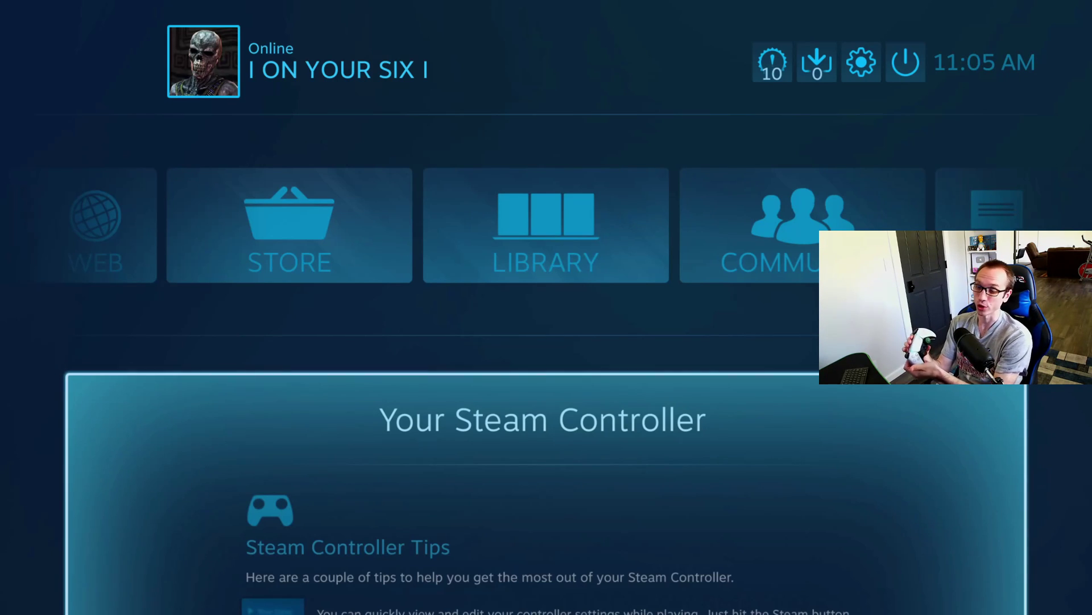
{"action": "key", "text": "Up"}
{"action": "key", "text": "Up"}
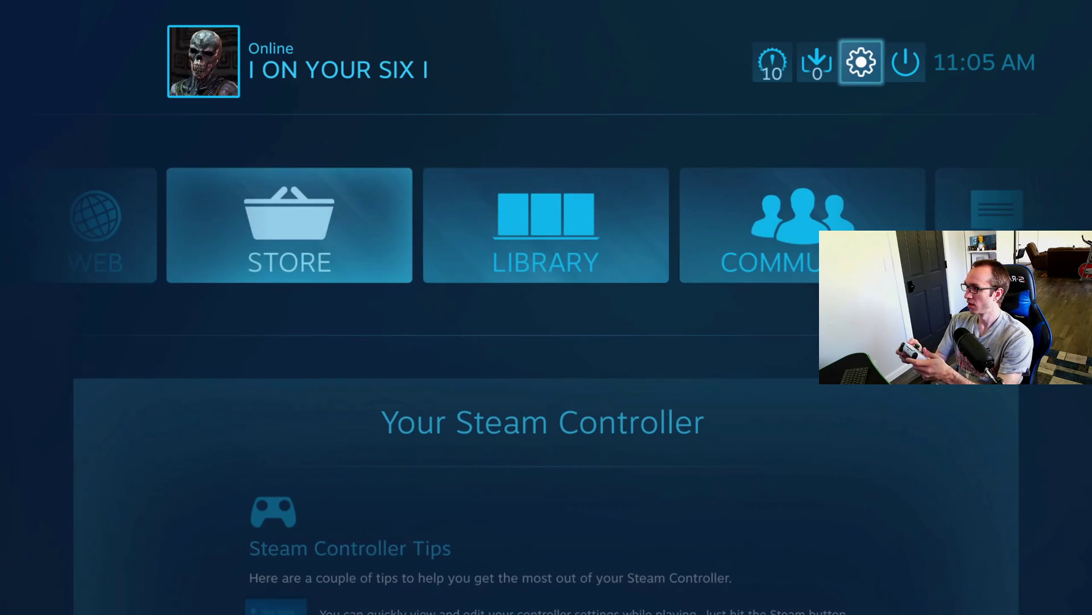
{"action": "key", "text": "Return"}
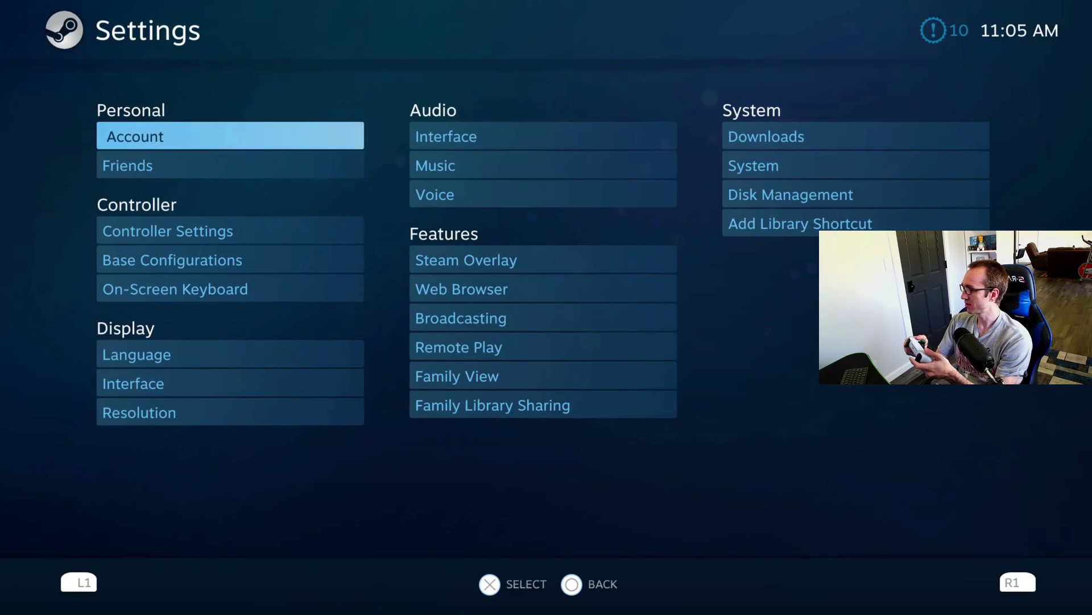
{"action": "key", "text": "Down"}
{"action": "key", "text": "Down"}
{"action": "key", "text": "Return"}
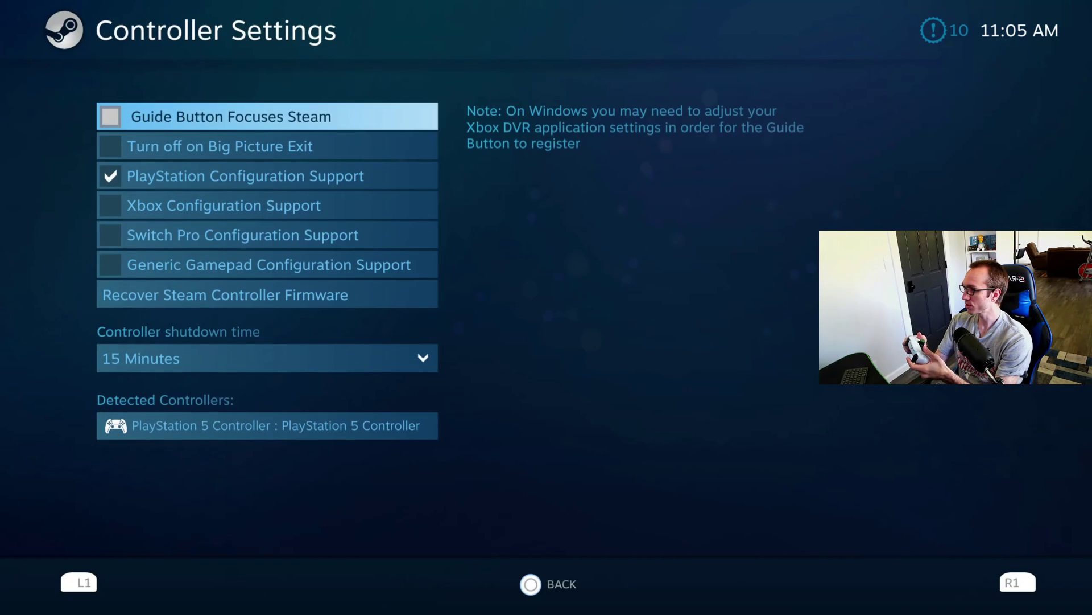
{"action": "key", "text": "Down"}
{"action": "key", "text": "Down"}
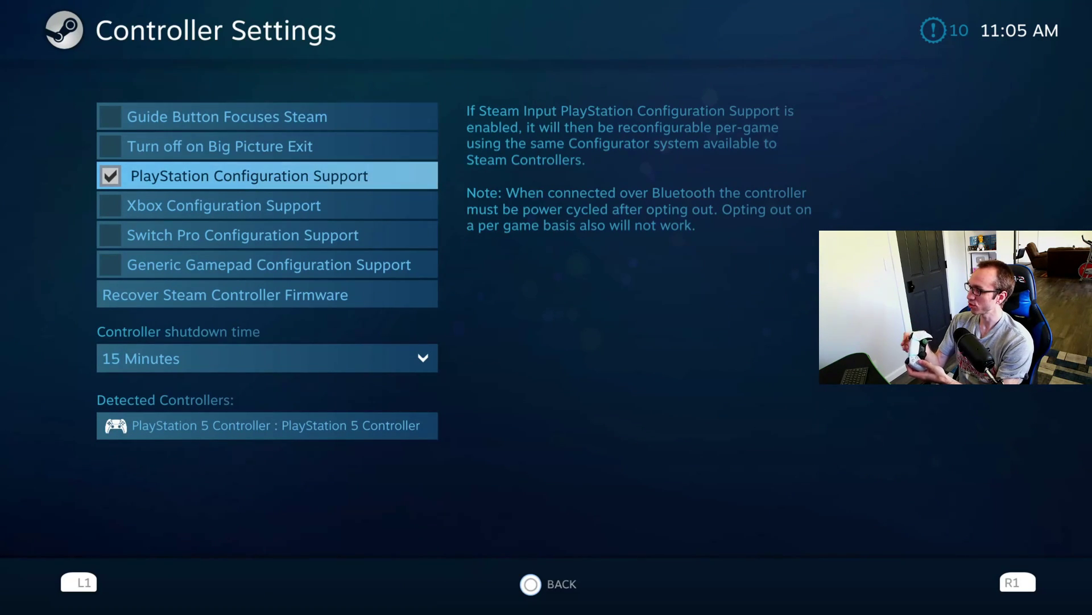
{"action": "key", "text": "Down"}
{"action": "key", "text": "Down"}
{"action": "key", "text": "Down"}
{"action": "key", "text": "Down"}
{"action": "key", "text": "Down"}
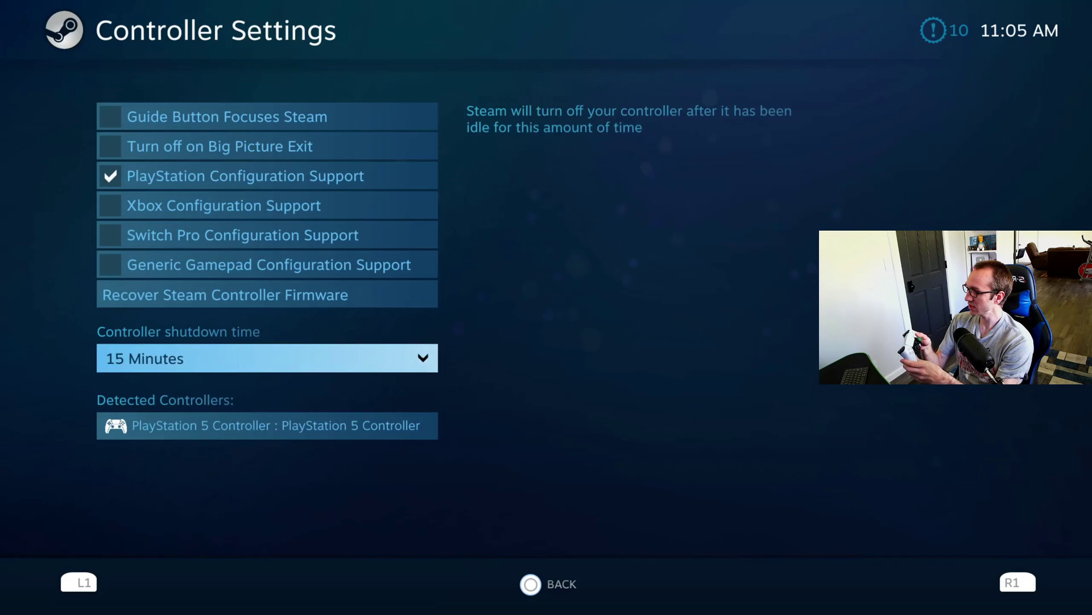
{"action": "key", "text": "Down"}
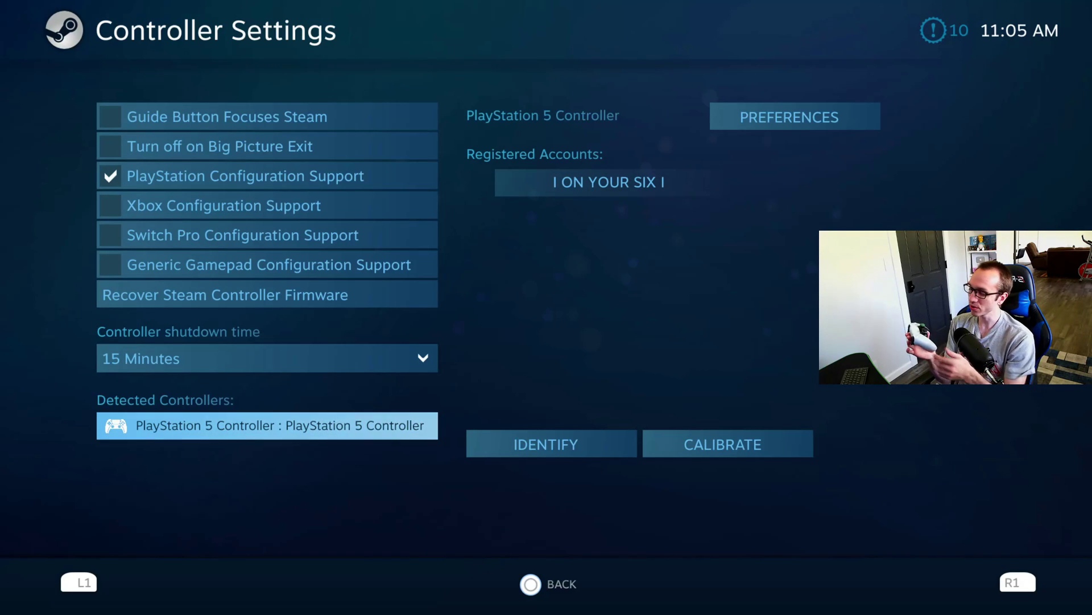
{"action": "key", "text": "Escape"}
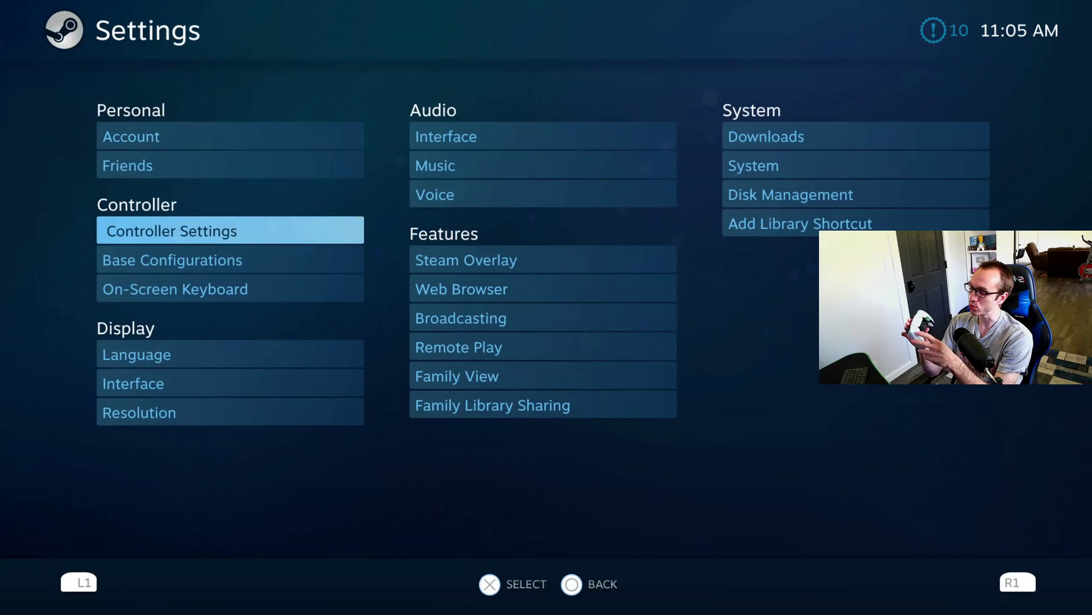
{"action": "key", "text": "Escape"}
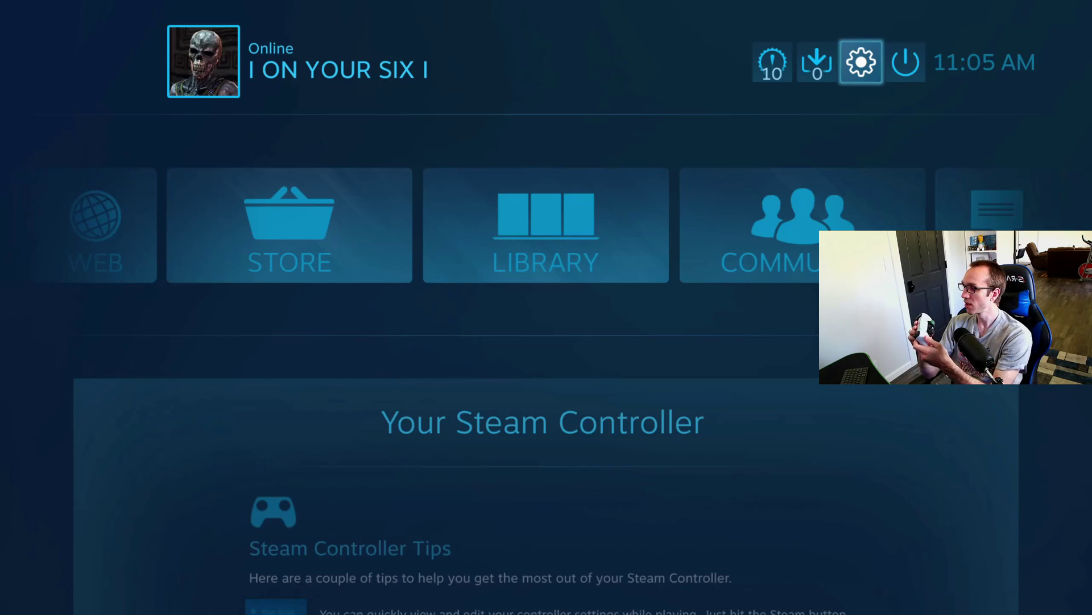
Move the focus to the LIBRARY tile, open the Library, and browse Continue playing to Destiny 2.
{"action": "key", "text": "Down"}
{"action": "key", "text": "Right"}
{"action": "key", "text": "Left"}
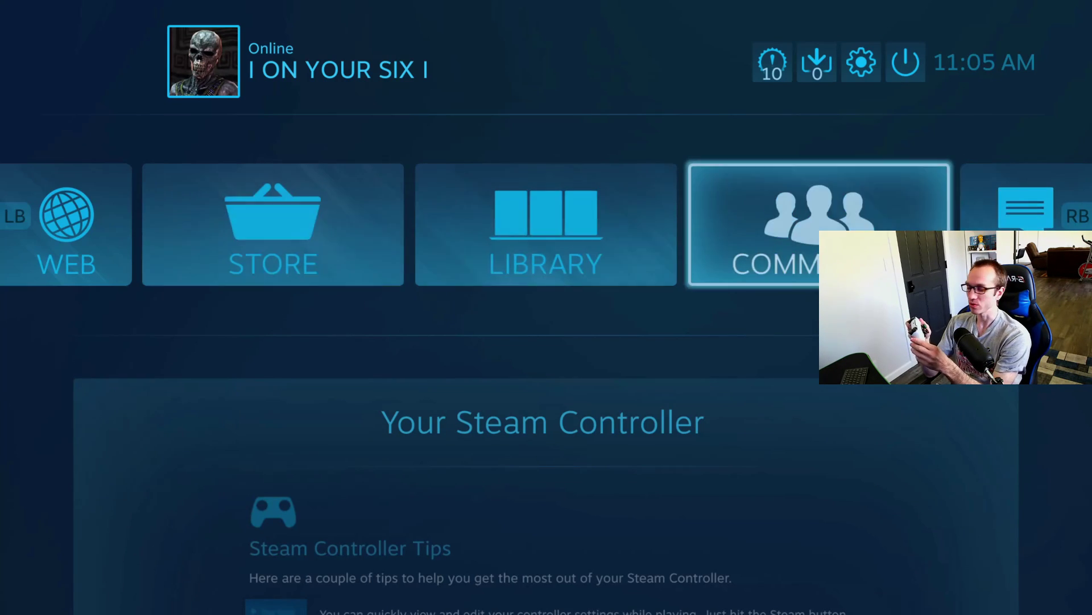
{"action": "key", "text": "Left"}
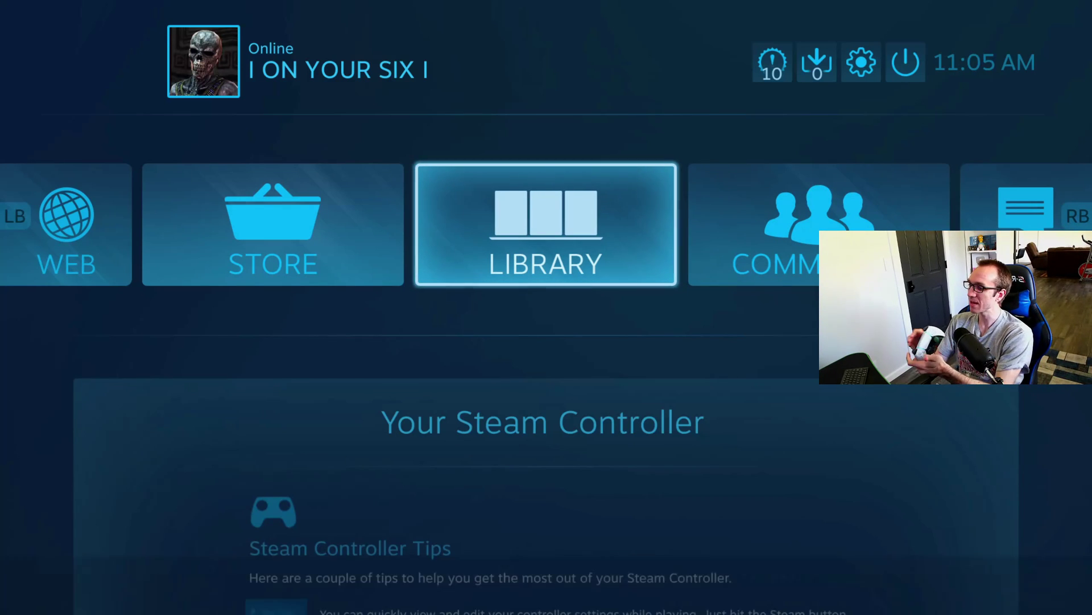
{"action": "key", "text": "Left"}
{"action": "key", "text": "Down"}
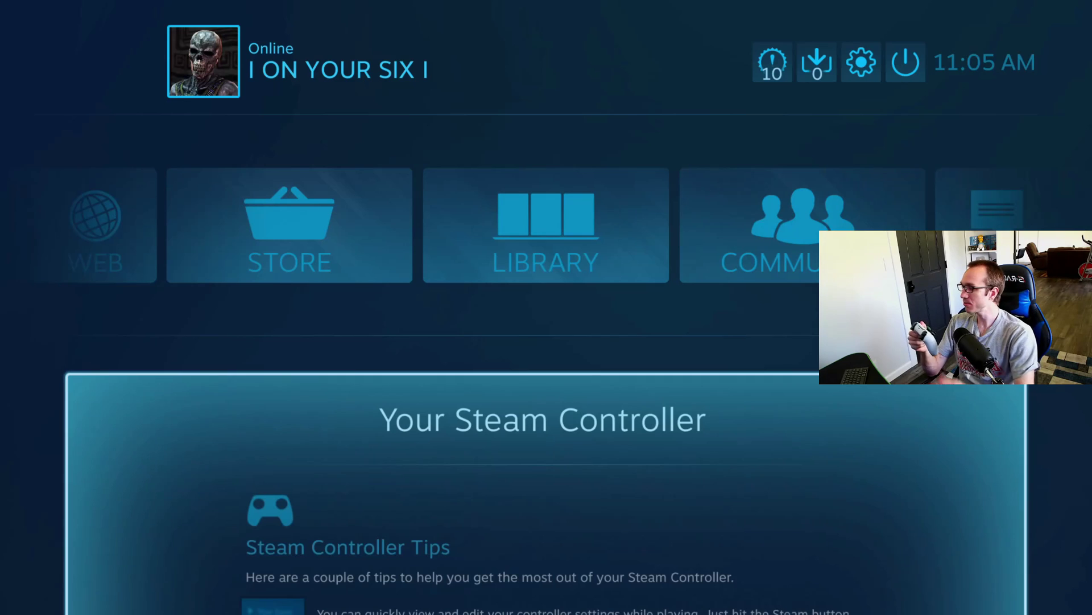
{"action": "key", "text": "Up"}
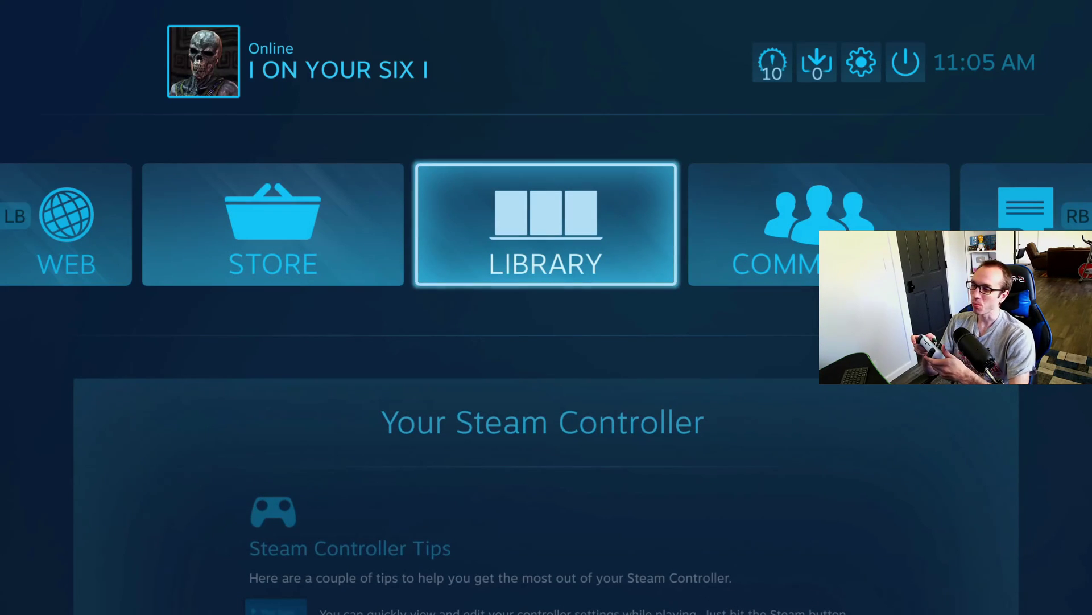
{"action": "key", "text": "Return"}
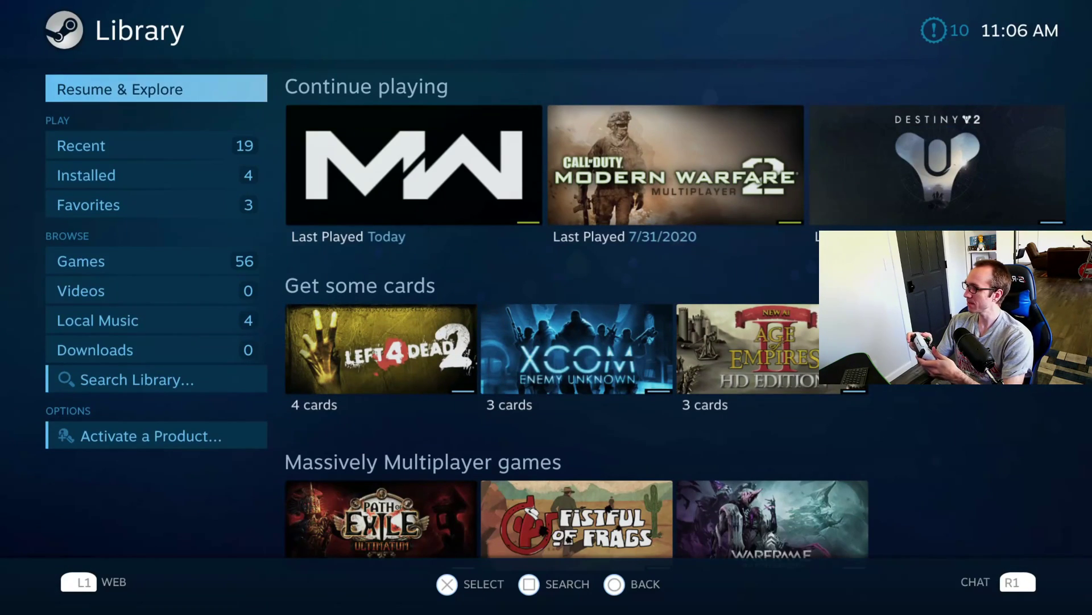
{"action": "key", "text": "Right"}
{"action": "key", "text": "Right"}
{"action": "key", "text": "Right"}
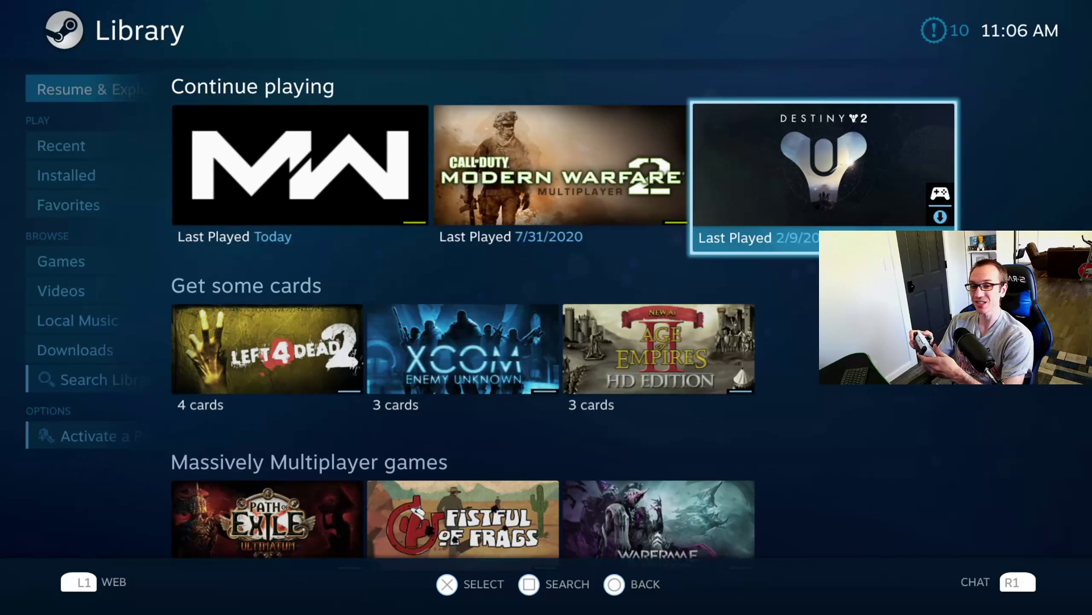